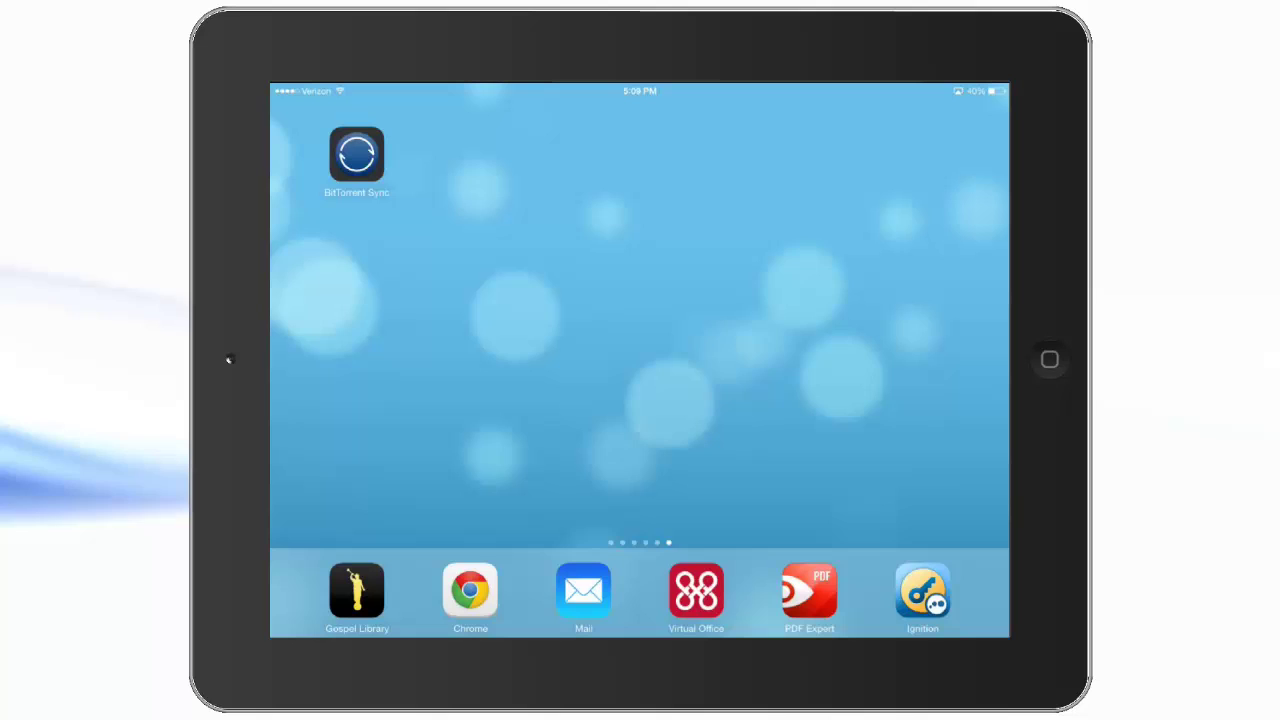
Reopen BitTorrent Sync so it greets you with the passcode prompt
{"action": "left_click", "coordinate": [356, 155]}
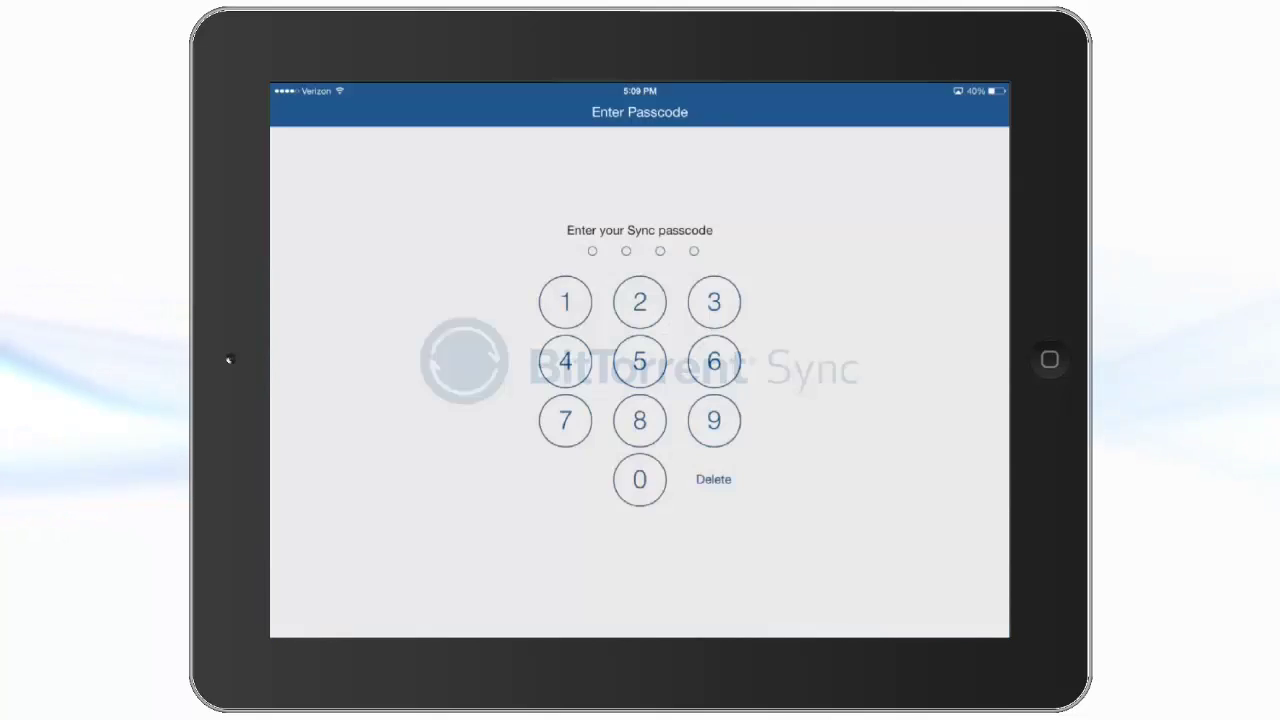